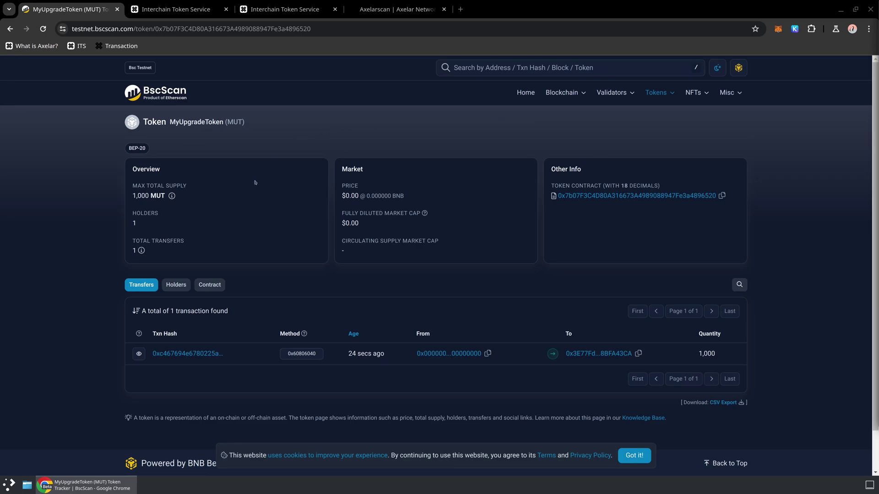
Check MyUpgradeToken's contract code on BscScan, then return to its transfers list
left_click(210, 285)
scroll(283, 215, "down", 3)
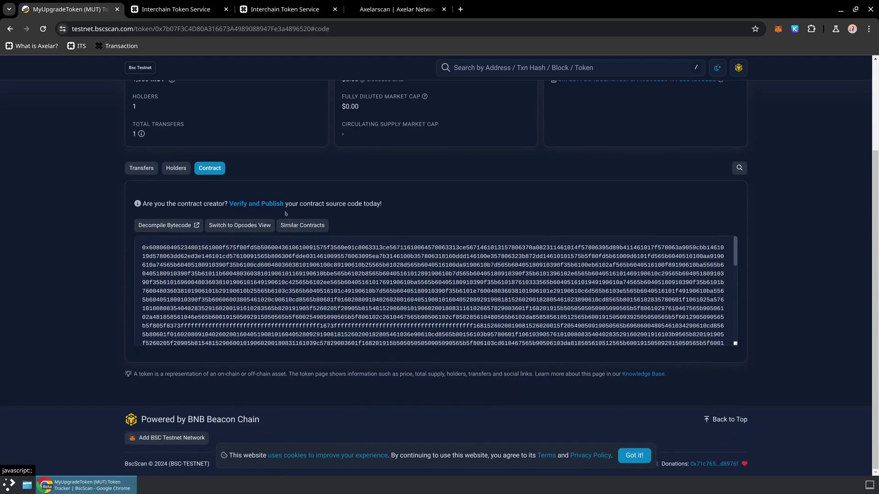
key("alt+Left")
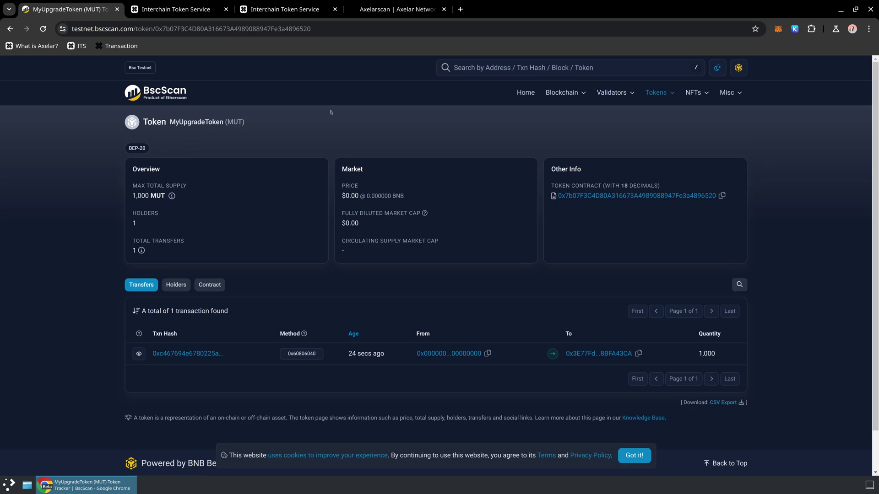
Paste the MUT contract address from BscScan into the testnet ERC-20 search to open its page
left_click(198, 14)
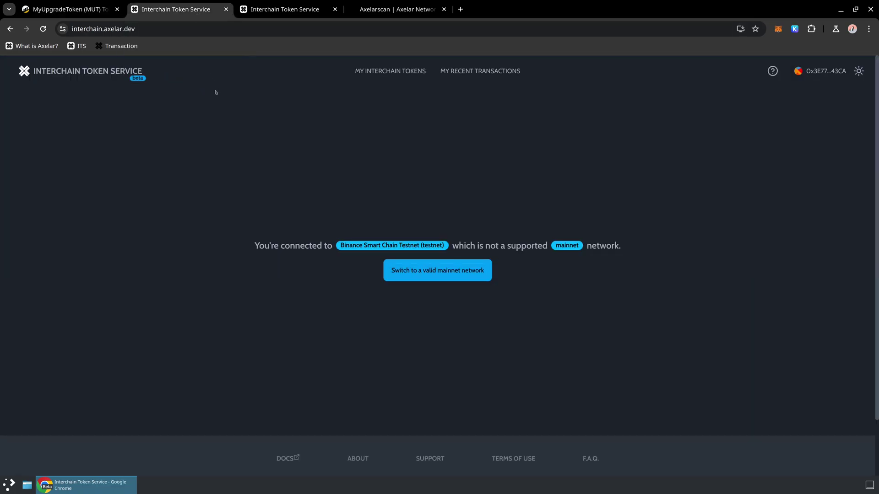
left_click(264, 14)
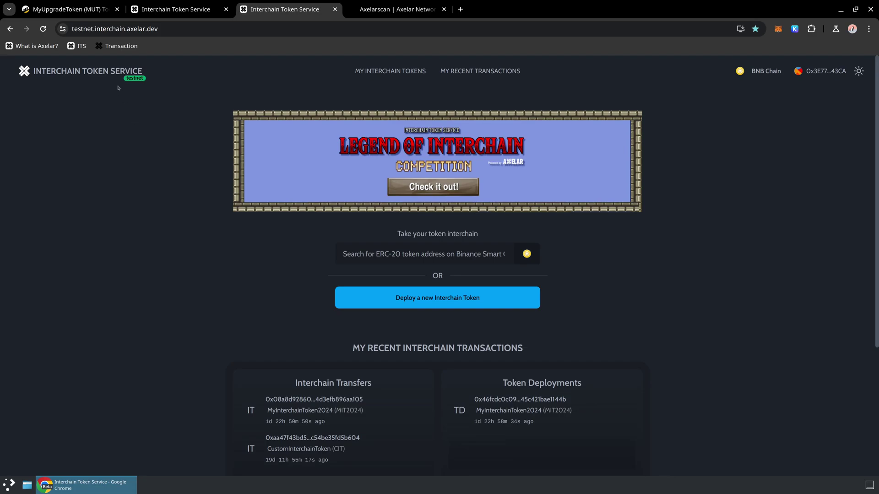
left_click(68, 10)
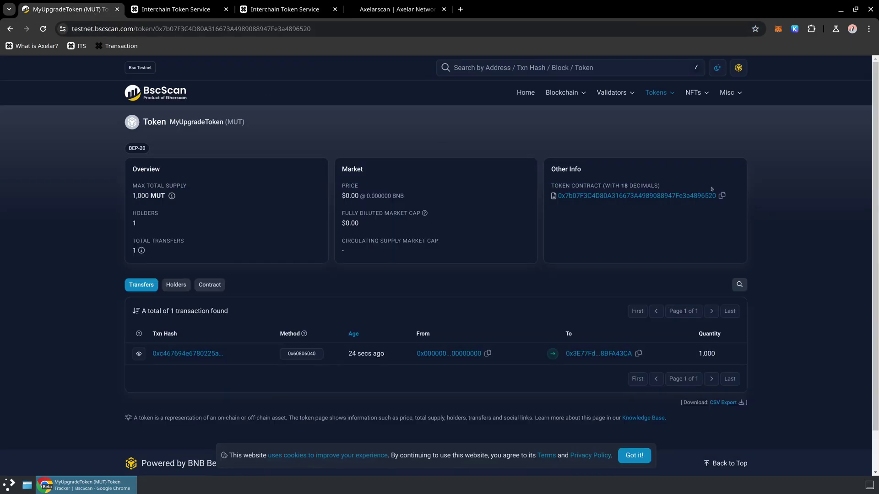
left_click(270, 10)
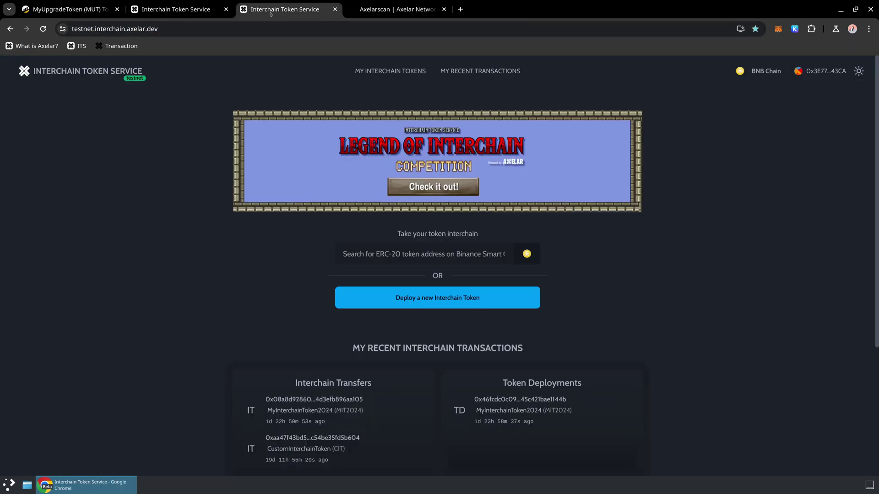
left_click(398, 246)
key("ctrl+v")
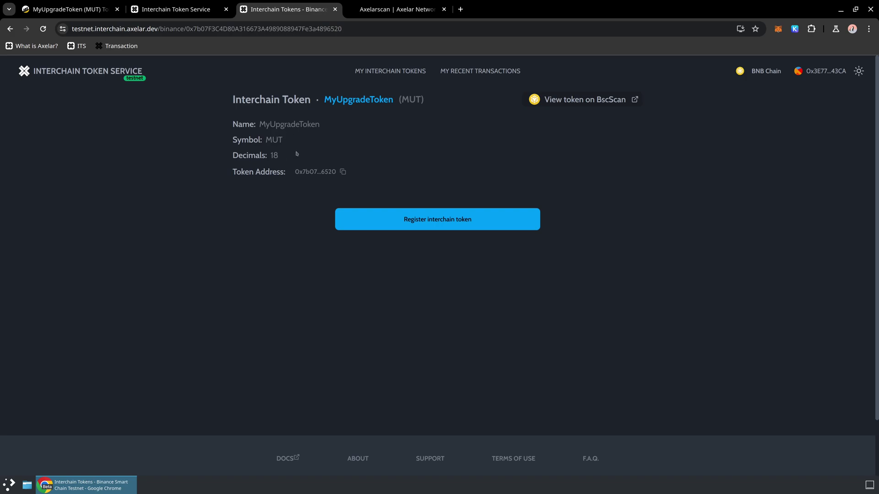
Register MUT with Ethereum Sepolia, Mantle and Polygon selected (4 chains), confirming in MetaMask
left_click(439, 215)
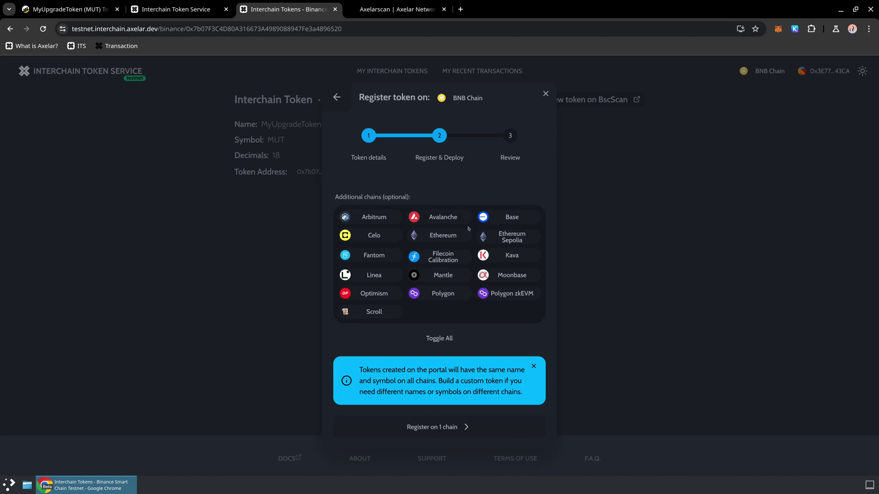
left_click(495, 241)
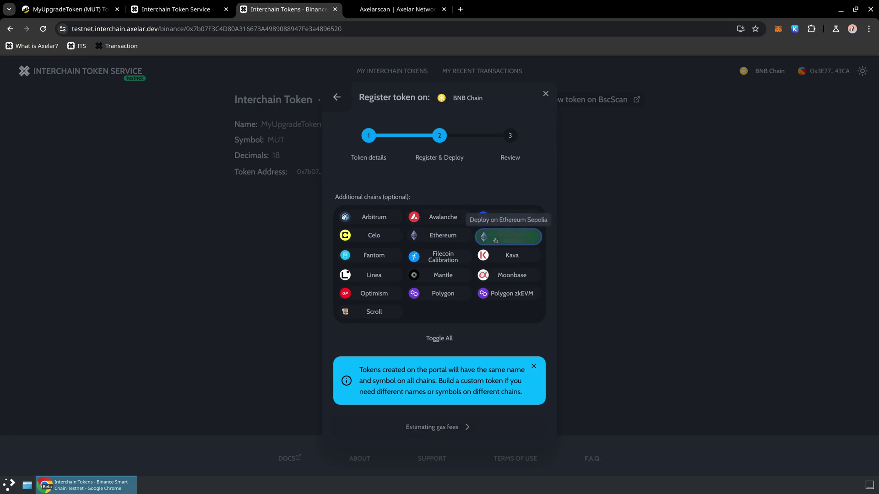
left_click(439, 275)
left_click(442, 293)
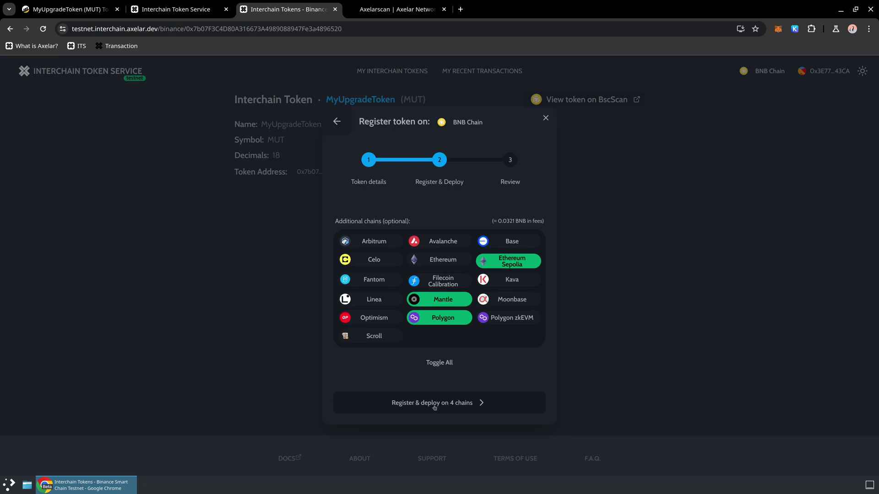
left_click(375, 407)
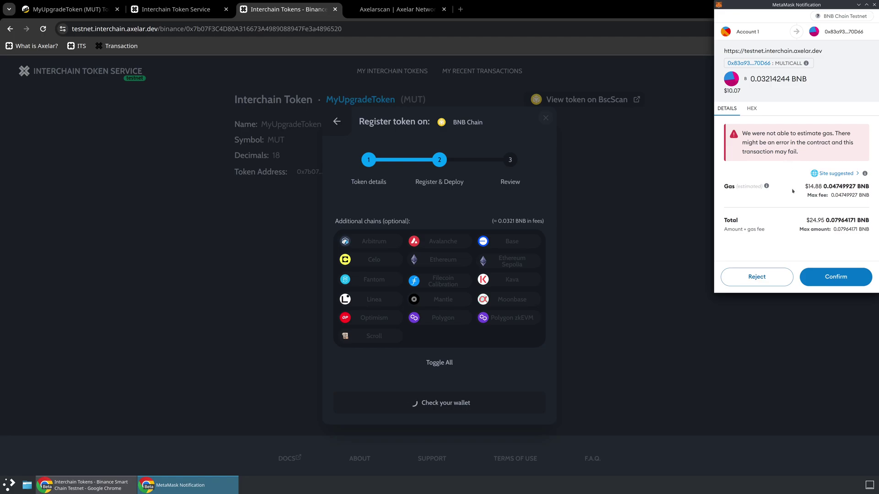
left_click(826, 276)
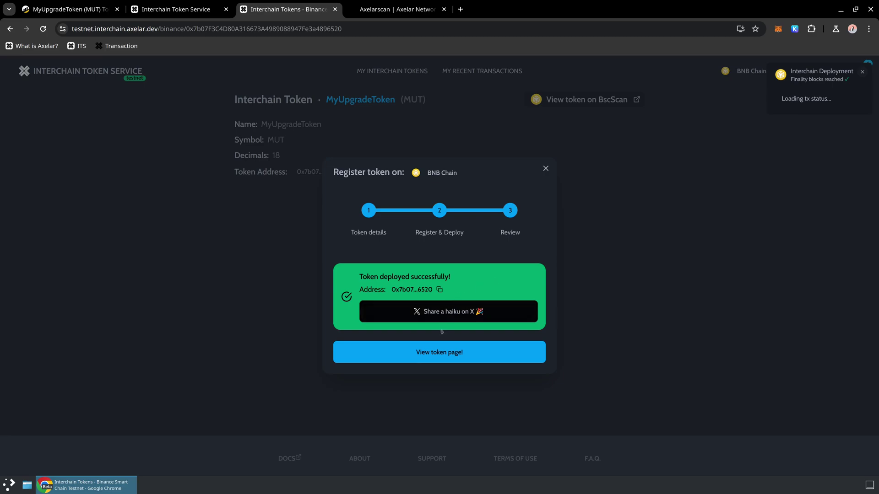
Open the MUT token page and review its Registered and Unregistered Chains lists
left_click(439, 352)
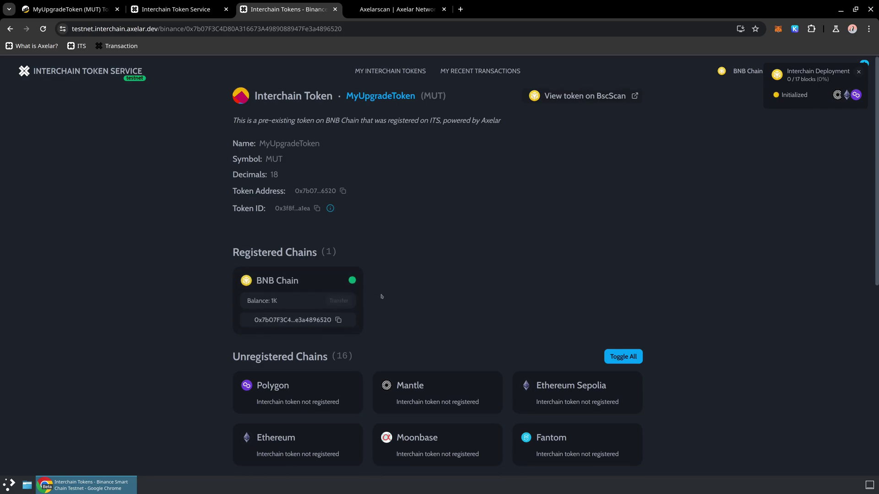
scroll(382, 297, "down", 5)
scroll(676, 340, "down", 3)
scroll(684, 321, "up", 5)
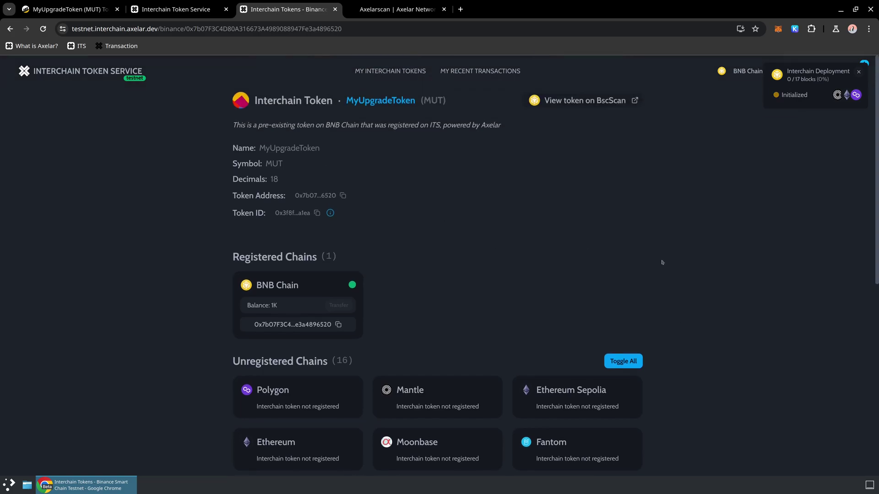
scroll(654, 273, "down", 3)
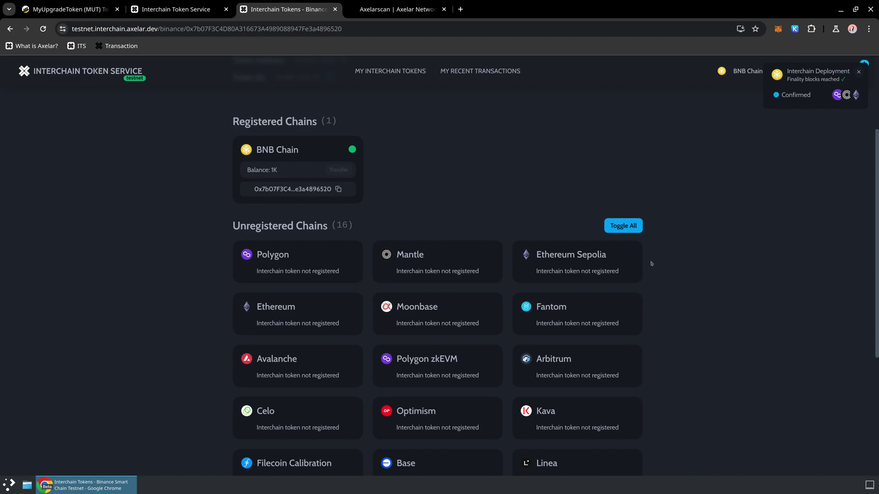
scroll(668, 261, "down", 2)
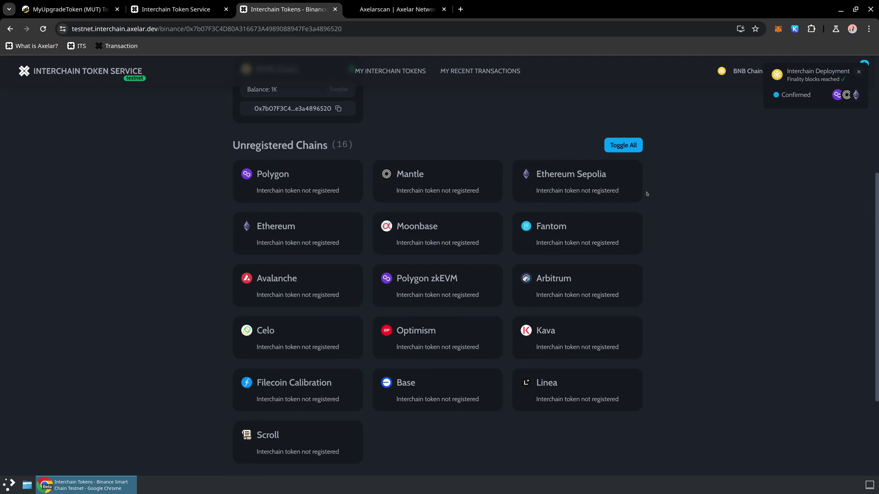
scroll(669, 190, "up", 3)
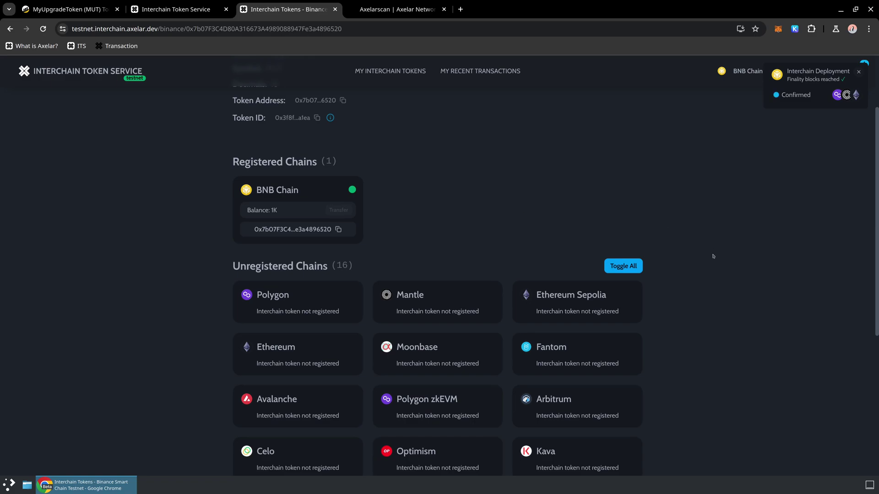
scroll(713, 256, "up", 2)
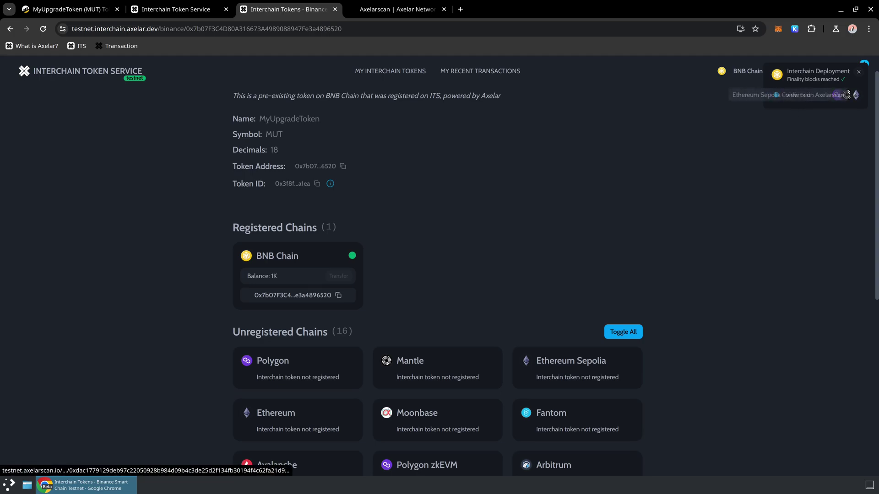
Inspect the Ethereum Sepolia deployment message on Axelarscan, then return to the MUT token page
left_click(848, 95)
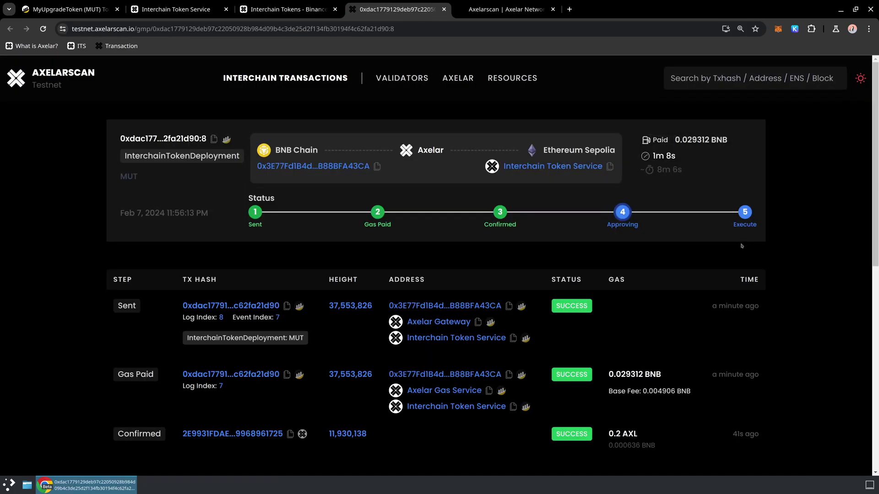
scroll(376, 263, "down", 2)
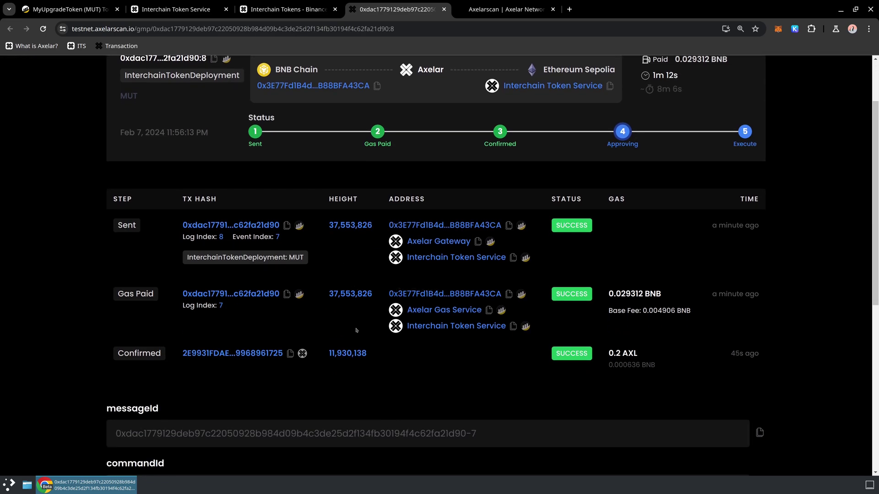
scroll(356, 330, "down", 1)
scroll(356, 327, "up", 2)
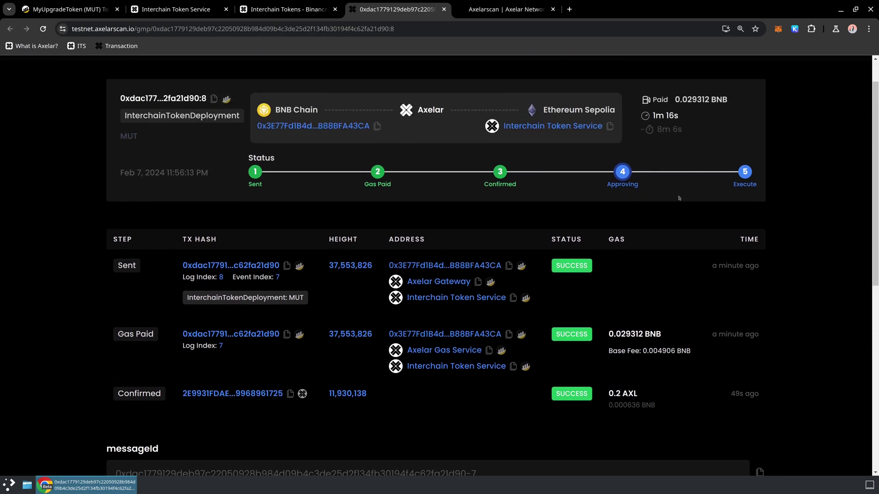
key("ctrl+shift+Tab")
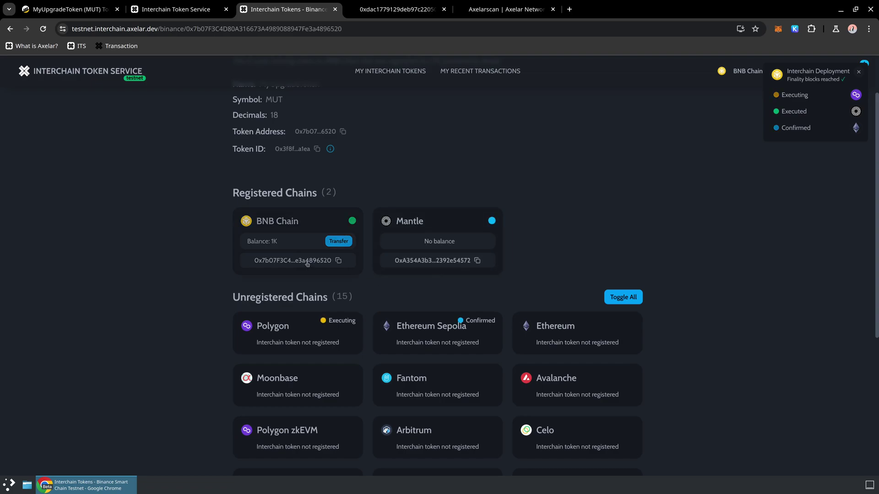
Send 100 MUT from BNB Chain to Mantle, approving and confirming both wallet transactions
left_click(334, 241)
left_click(393, 239)
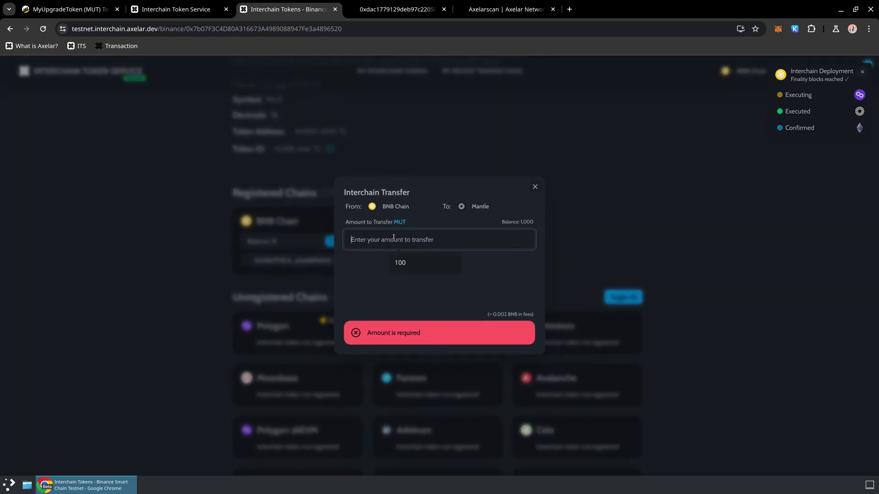
type("100")
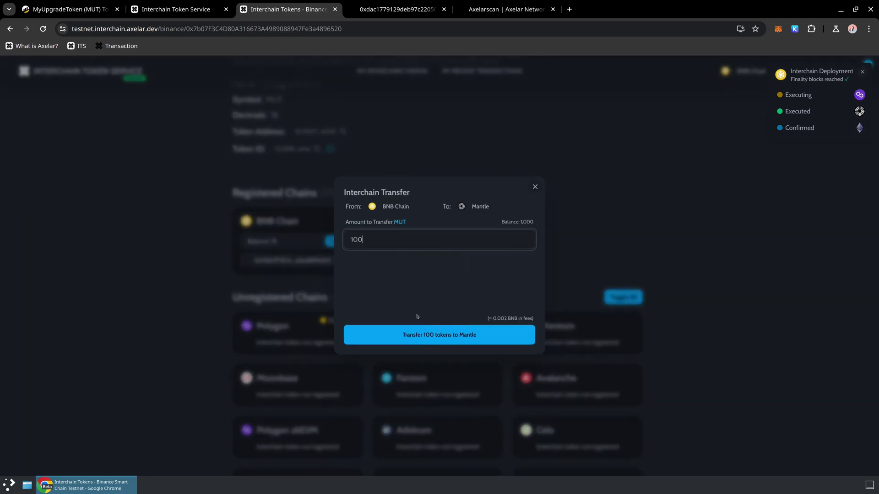
key("Return")
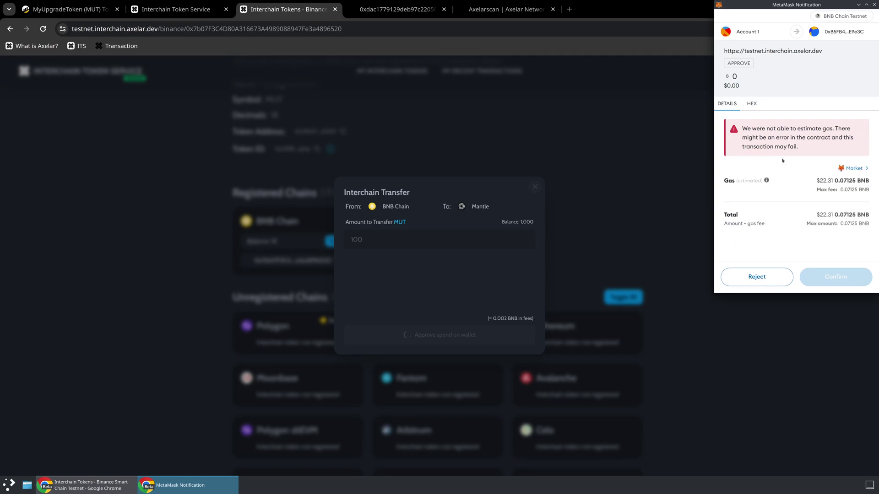
left_click(822, 275)
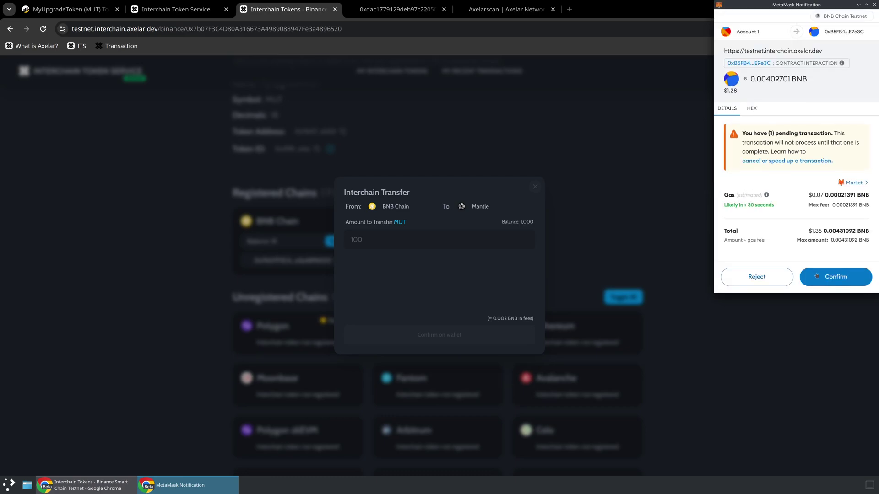
left_click(817, 276)
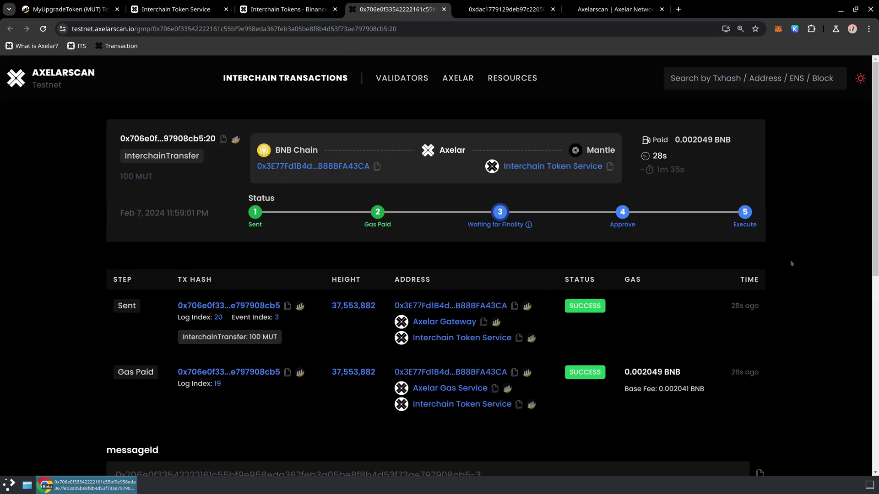
Return to the MUT token page showing 900 on BNB Chain and 100 on Mantle
key("ctrl+shift+Tab")
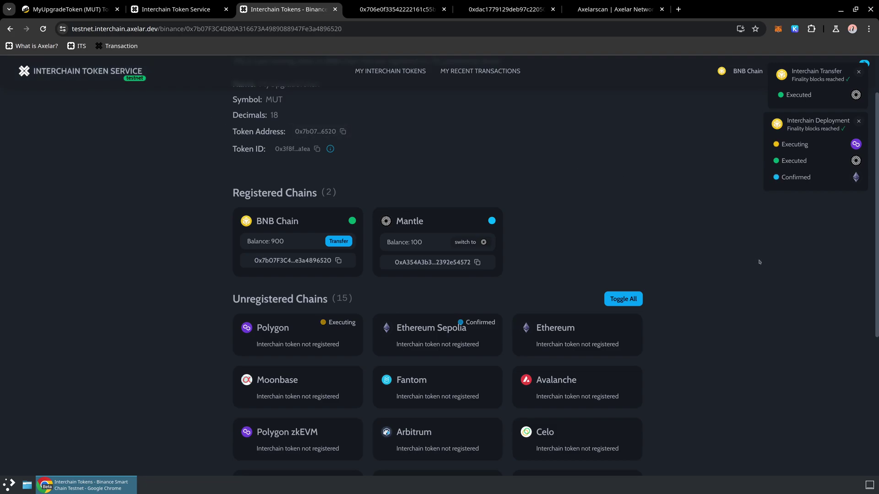
Switch the connected wallet network to Mantle from the Mantle card
left_click(46, 30)
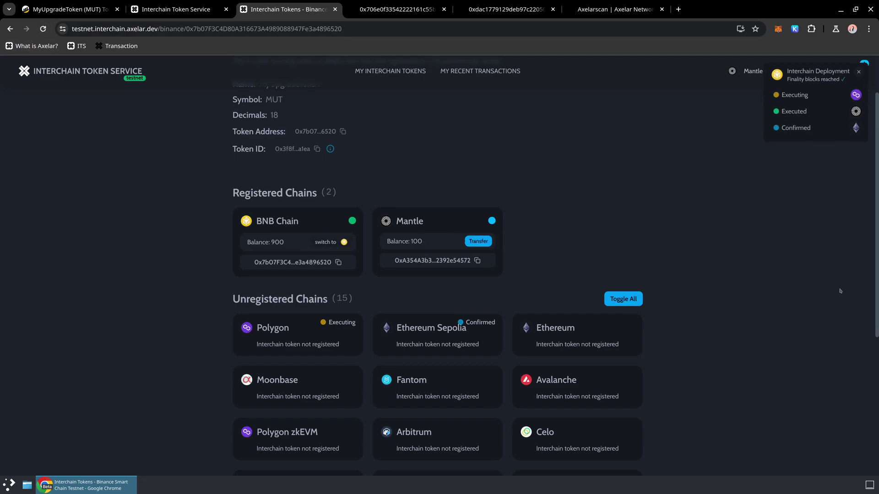